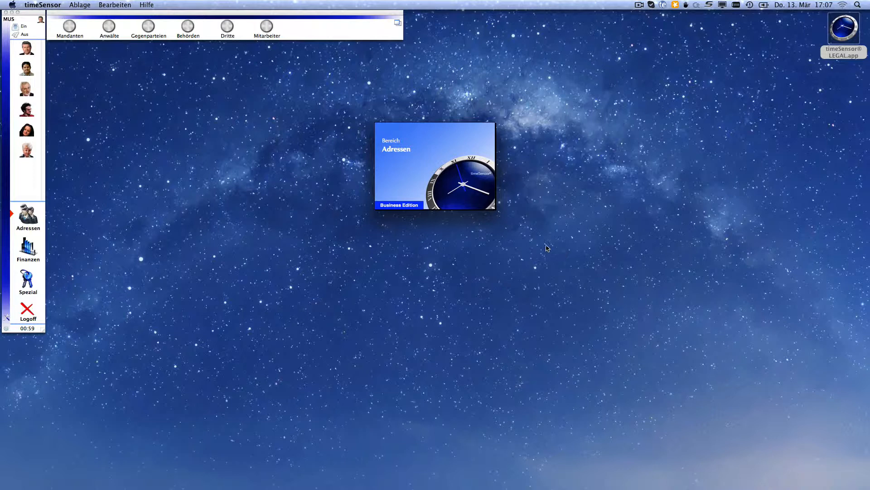
Step: Open the Mandanten list, select the second client, and create a new template from the print template selection
left_click(71, 26)
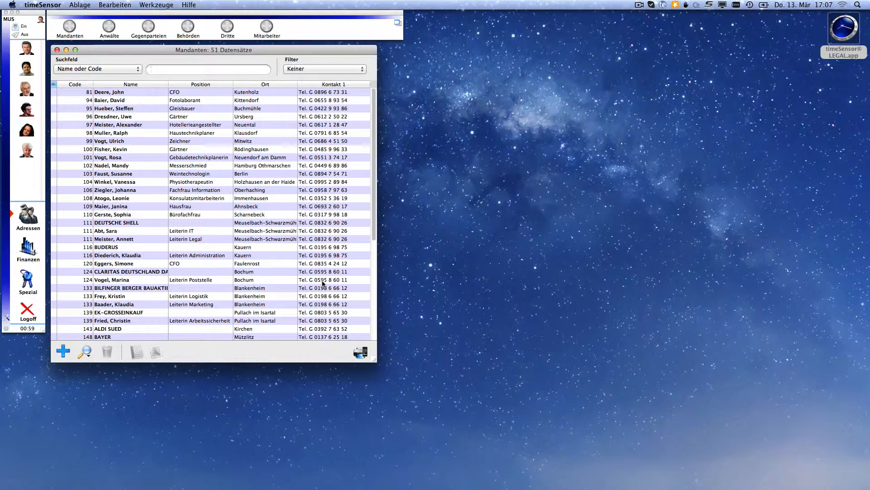
left_click(293, 102)
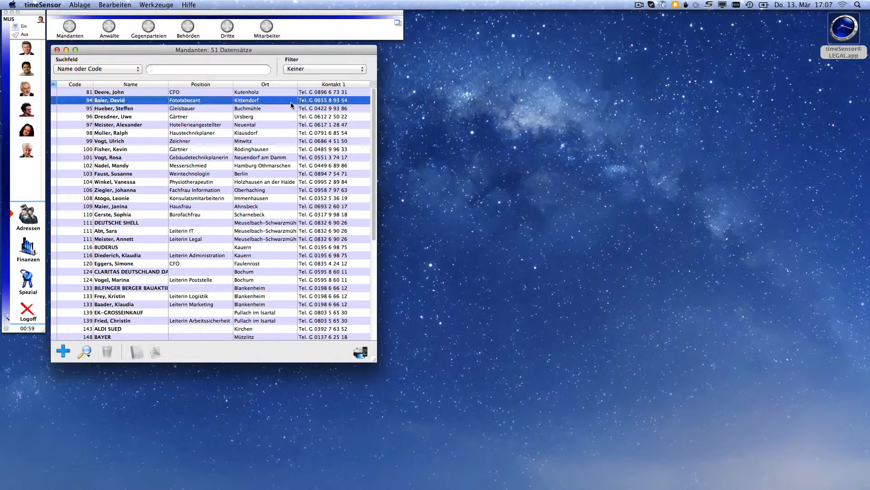
left_click(361, 350)
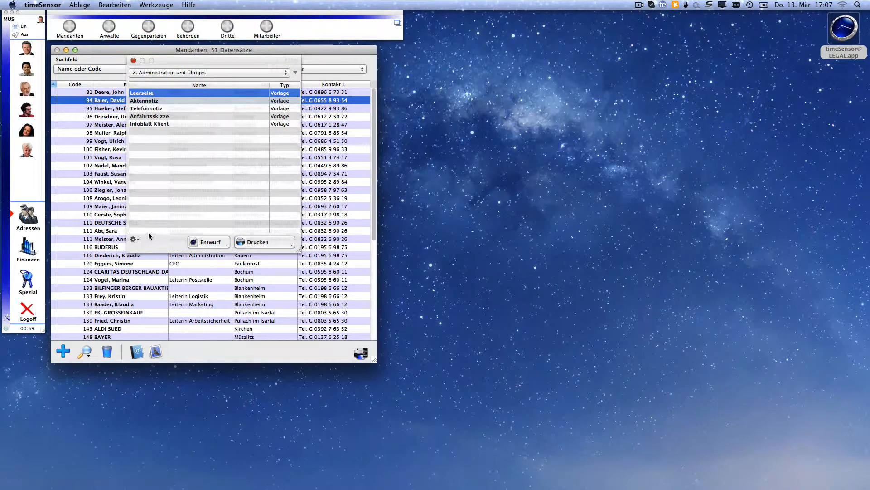
left_click(135, 240)
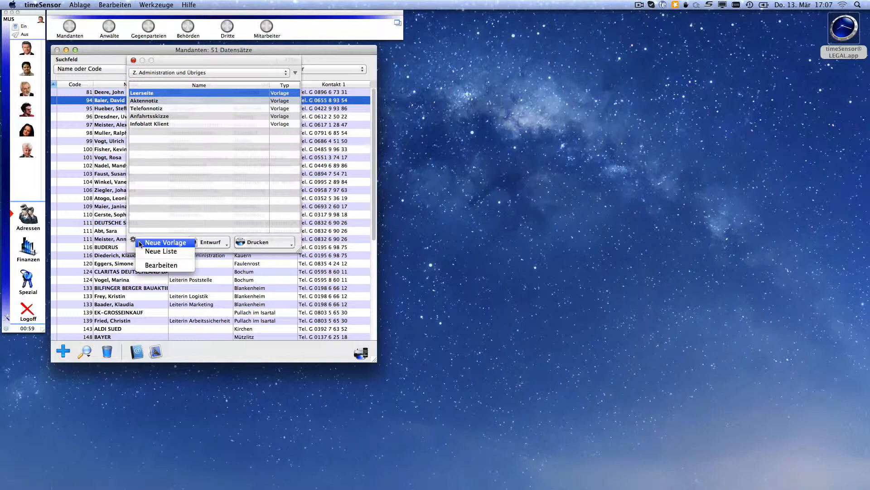
left_click(140, 244)
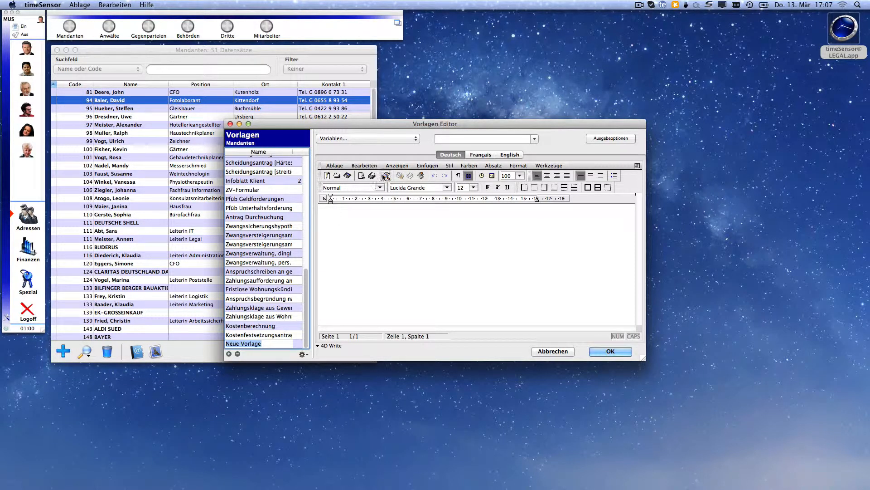
Step: Switch the new template to the page view (Seite) and enlarge the template editor window downward
left_click(397, 166)
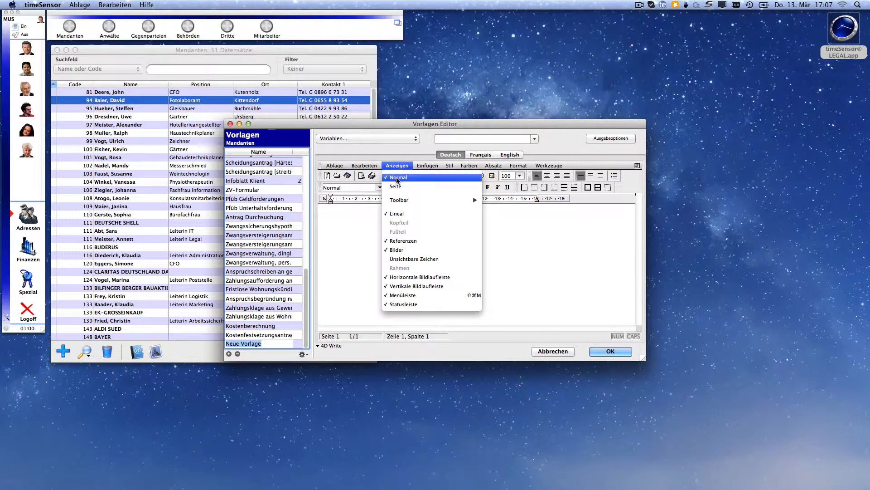
left_click(398, 187)
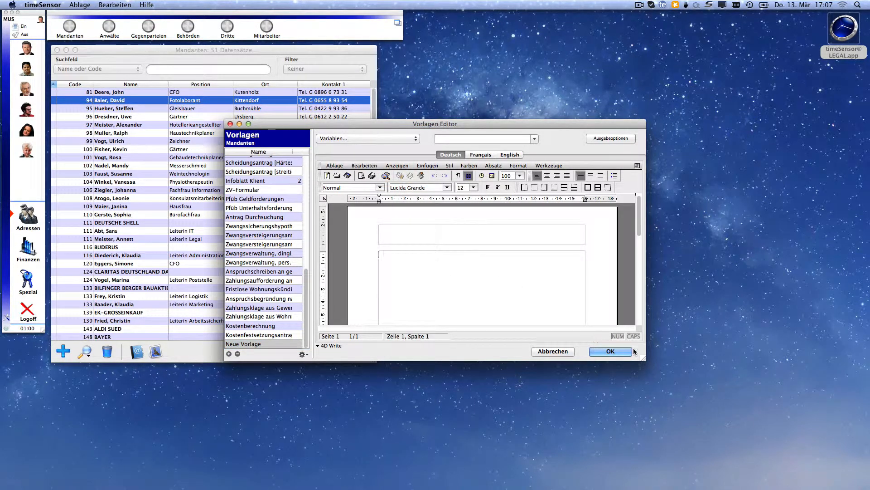
left_click_drag(642, 358, 656, 489)
Step: Enter "Testvorlage für 4D Write Ausdrücke" in the page header and format it centered and bold
left_click(477, 230)
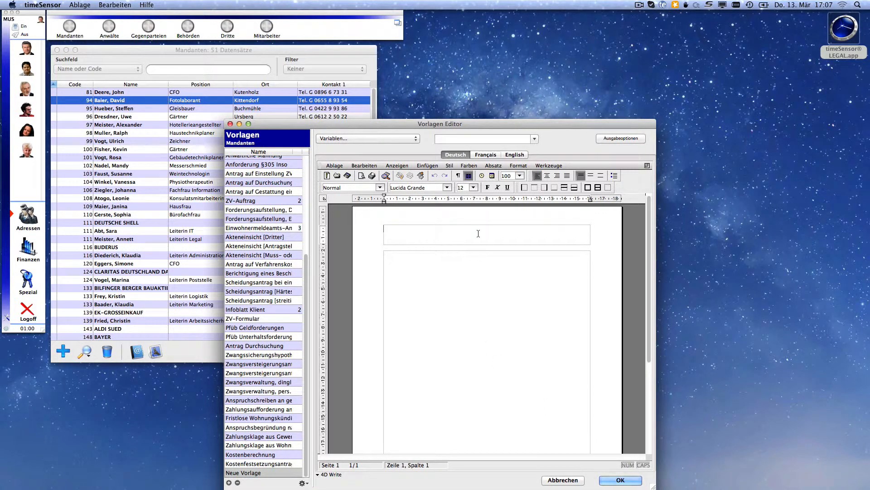
type("Testvorlage für 4D Write Ausdrücke")
left_click_drag(478, 228, 389, 228)
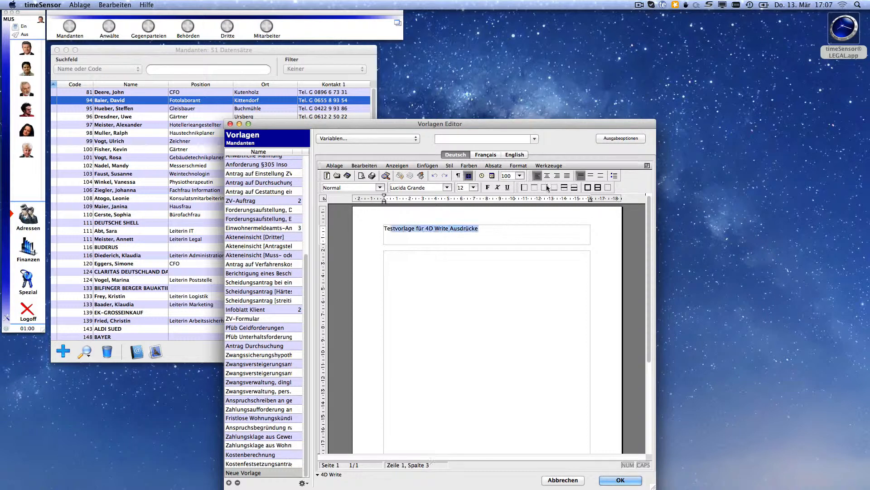
left_click(546, 176)
left_click_drag(540, 230, 438, 229)
left_click(488, 187)
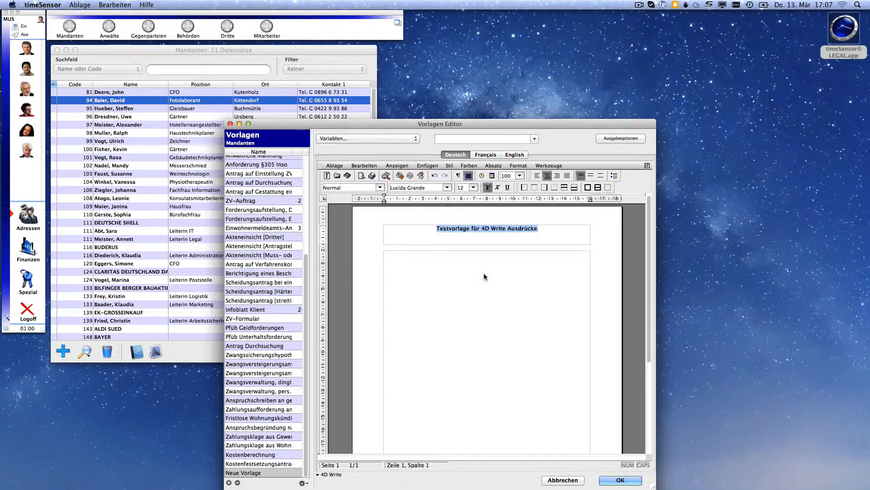
Step: Write the heading "A) Einfügen von Feldern:" at the start of the template's body
left_click(485, 276)
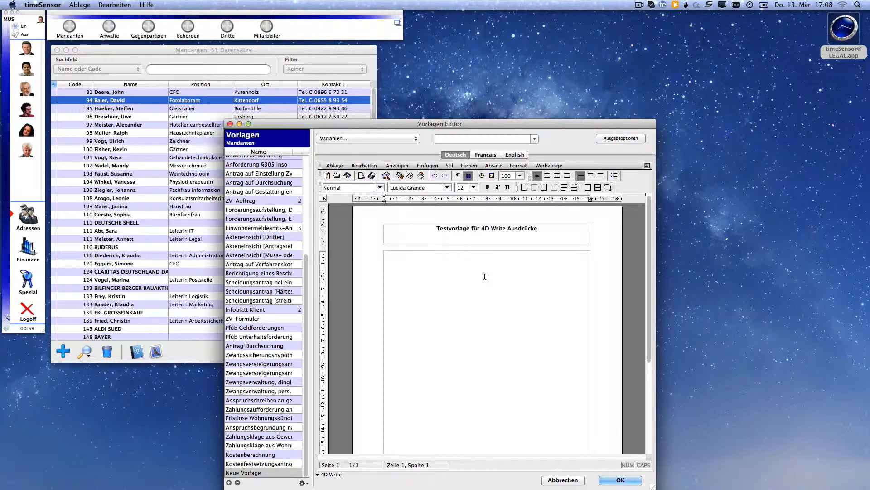
type("A) Einfügen von Feldern")
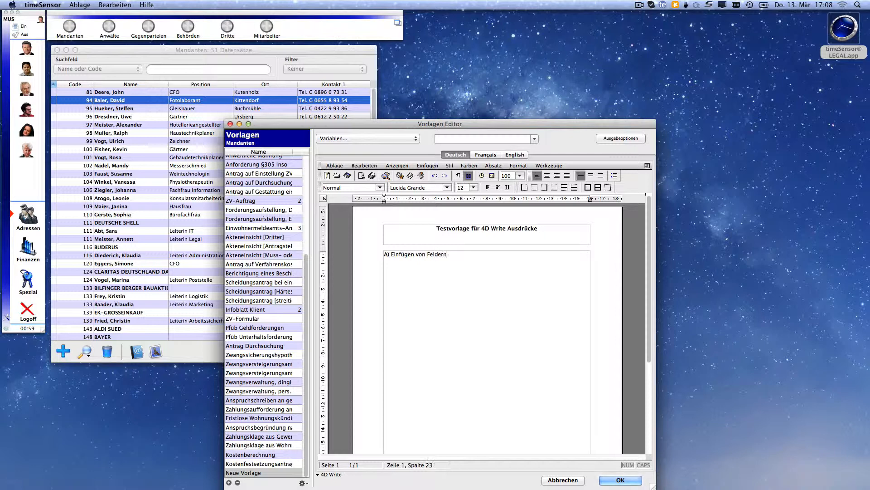
type(":")
key("Return")
Step: Insert the field Etikette Hauptadresse from the Adressen table as a 4D expression below heading A
left_click(428, 165)
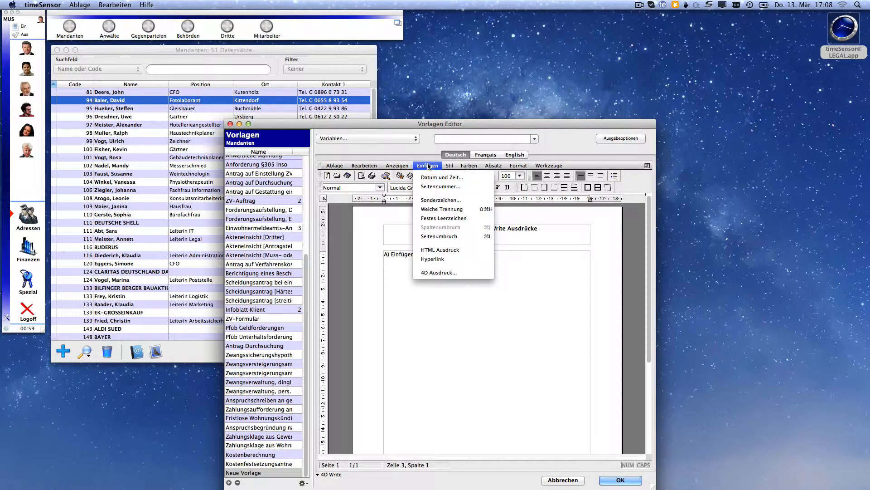
left_click(459, 270)
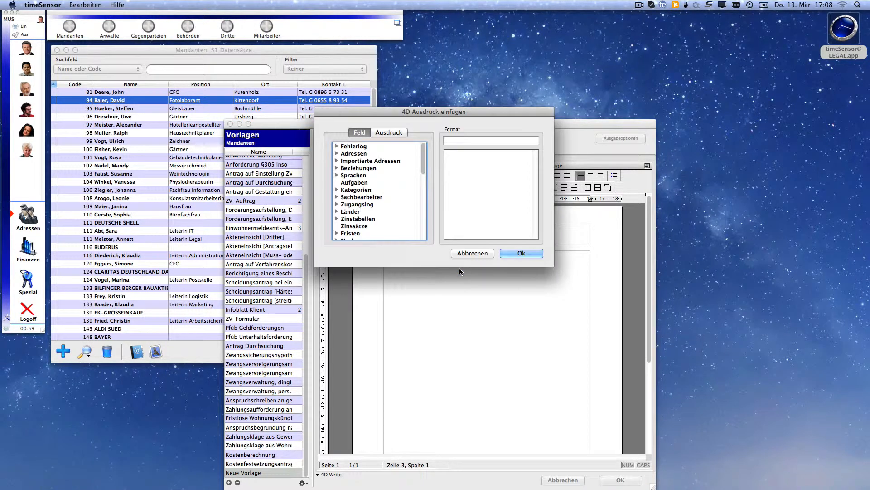
left_click(337, 154)
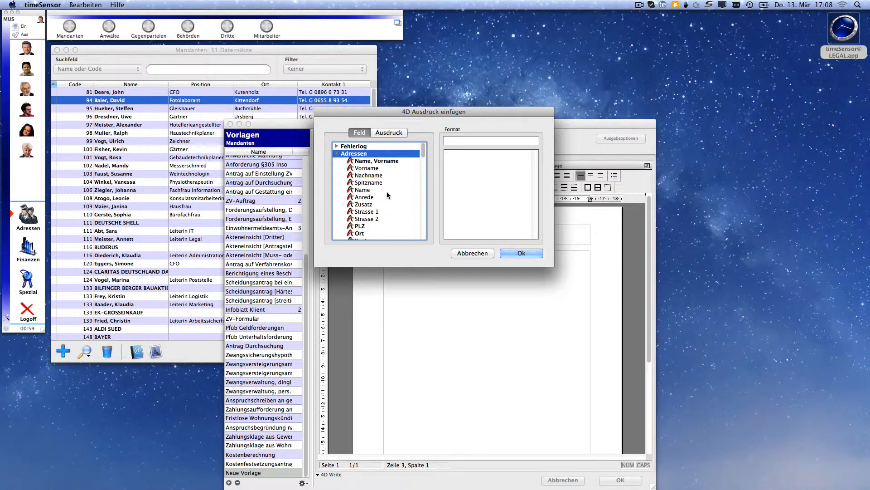
left_click_drag(423, 151, 424, 160)
double_click(383, 211)
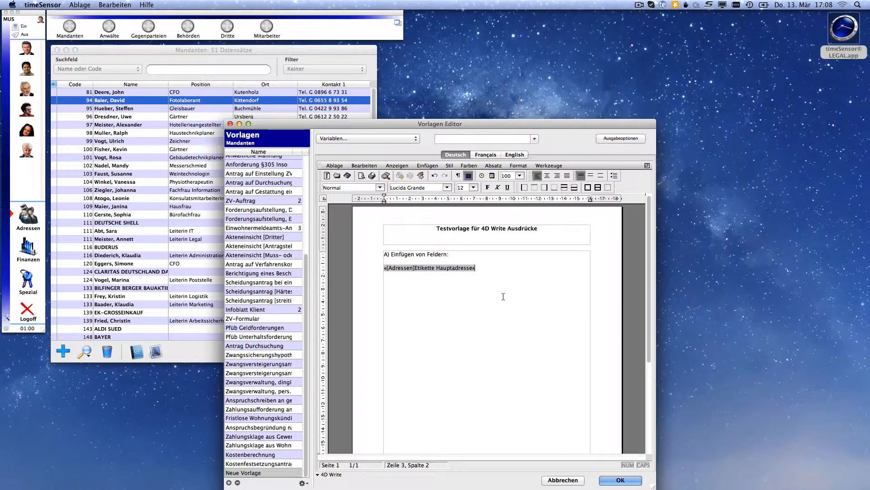
Step: Leave a few blank lines below the address field and add the heading "B) Einfügen von Variabeln:"
key("Return")
key("Return")
key("Return")
key("Return")
key("Return")
type("B) Einfügen von Variabeln:")
key("Return")
key("Return")
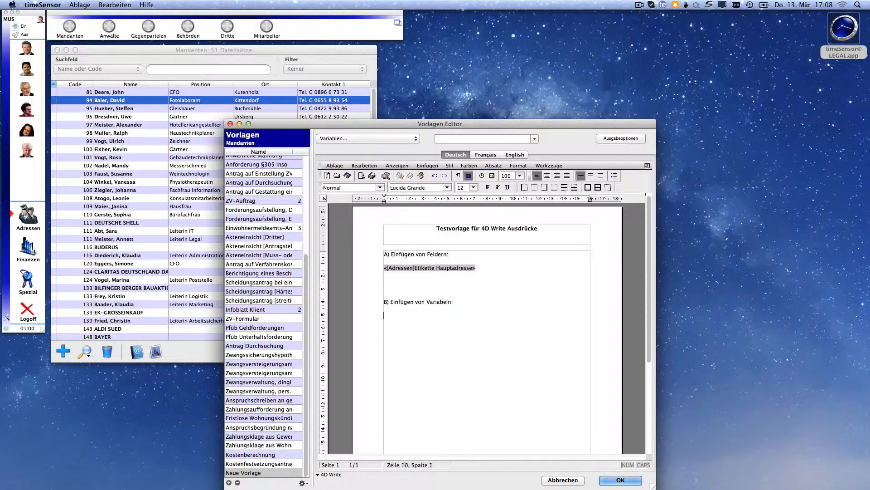
Step: Insert the variables "Tagesdatum, lang" and "Anrede und Name" on separate lines below heading B
left_click(363, 137)
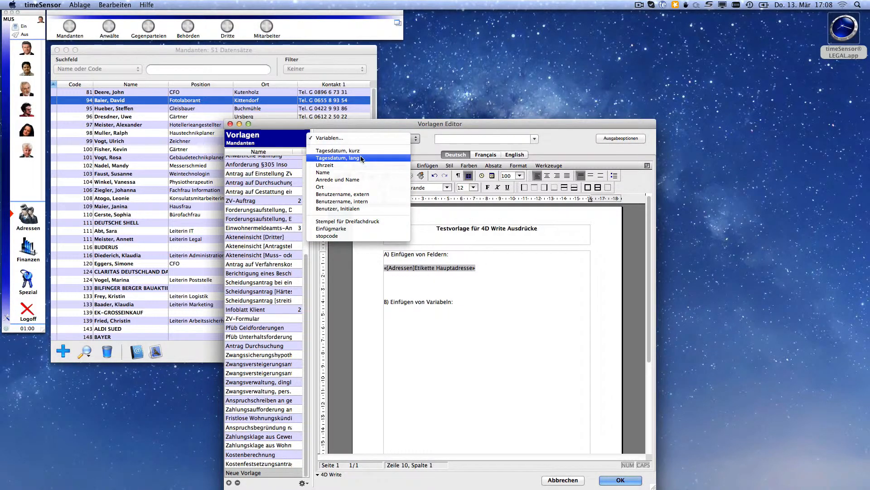
left_click(362, 159)
key("Return")
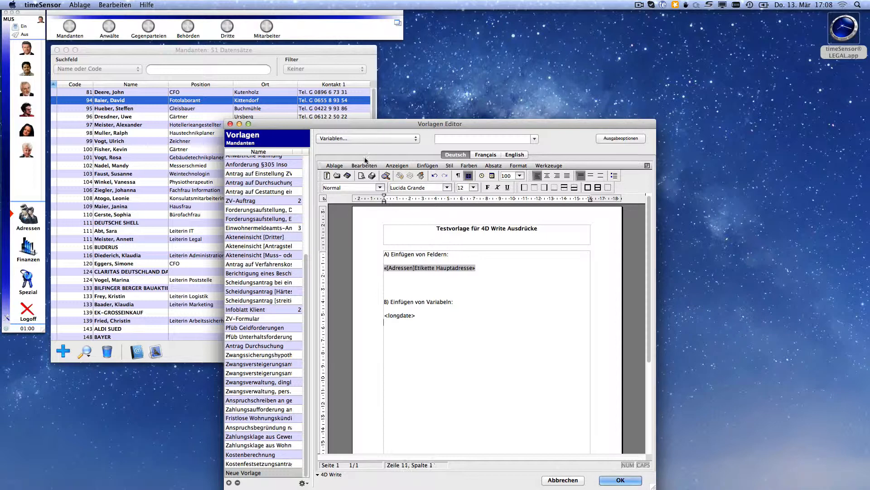
left_click(362, 138)
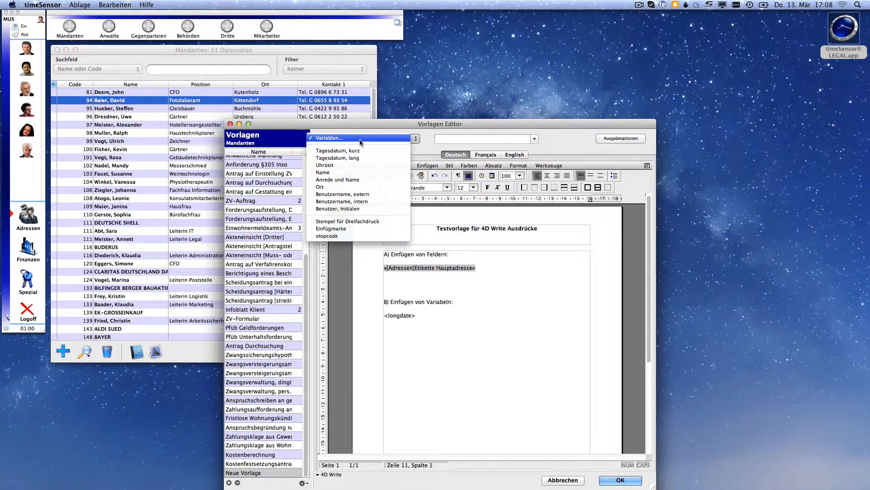
left_click(358, 179)
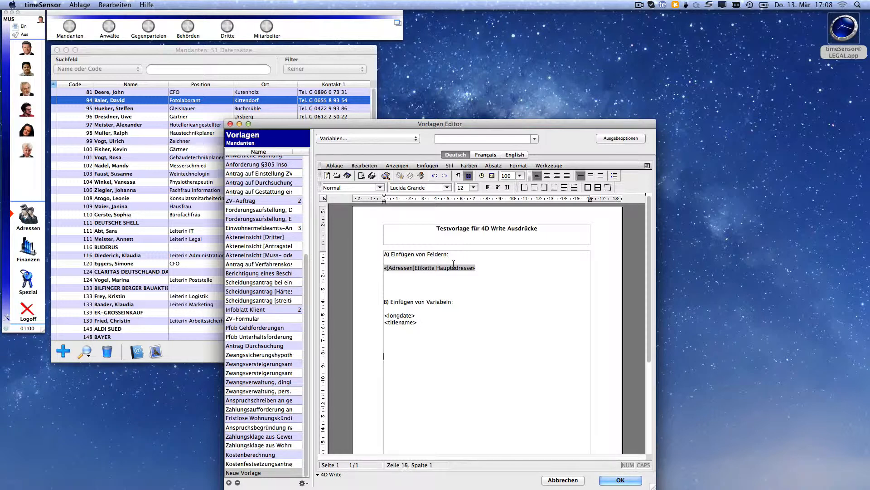
Step: Add the heading "C) Einfügen von Befehlen:" and insert the 4D expression ADR_INSERT("manager") below it
type("C) Einfügen von Befehlen:")
left_click(424, 166)
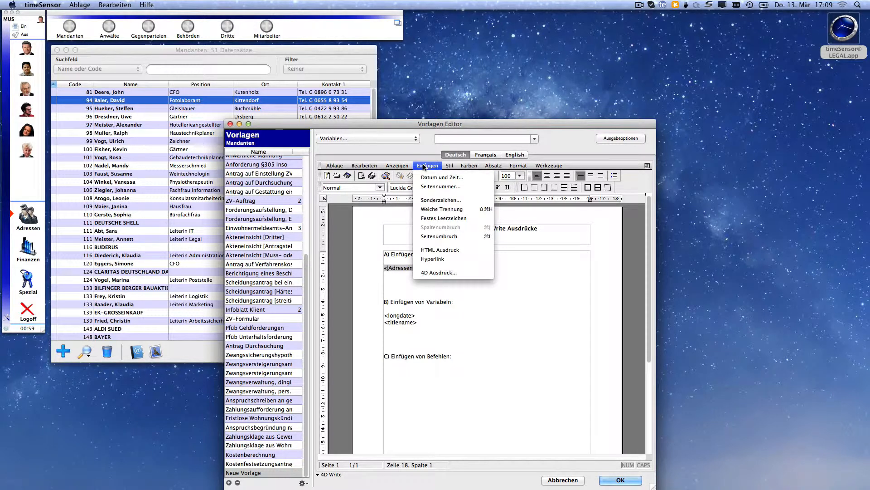
left_click(444, 273)
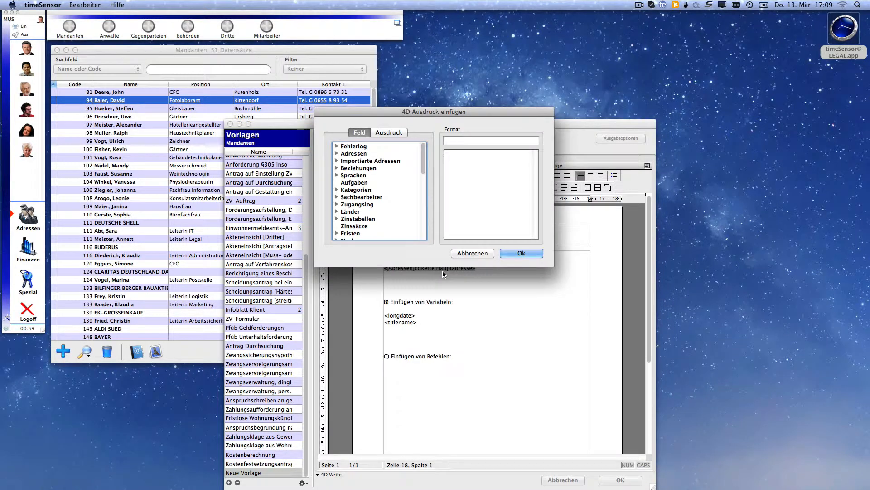
left_click(390, 133)
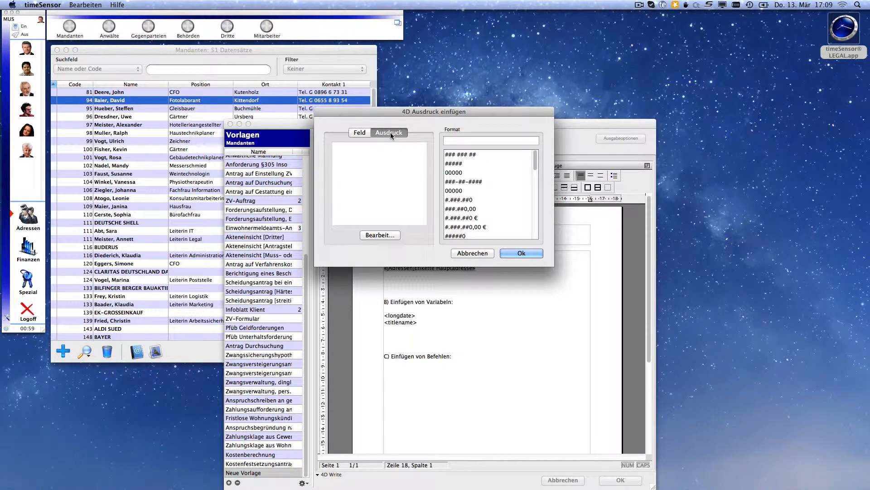
left_click(384, 235)
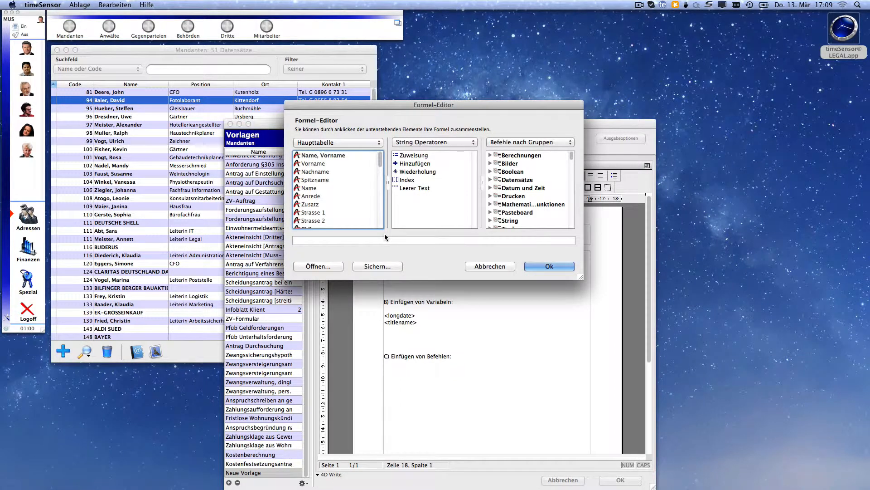
left_click(380, 241)
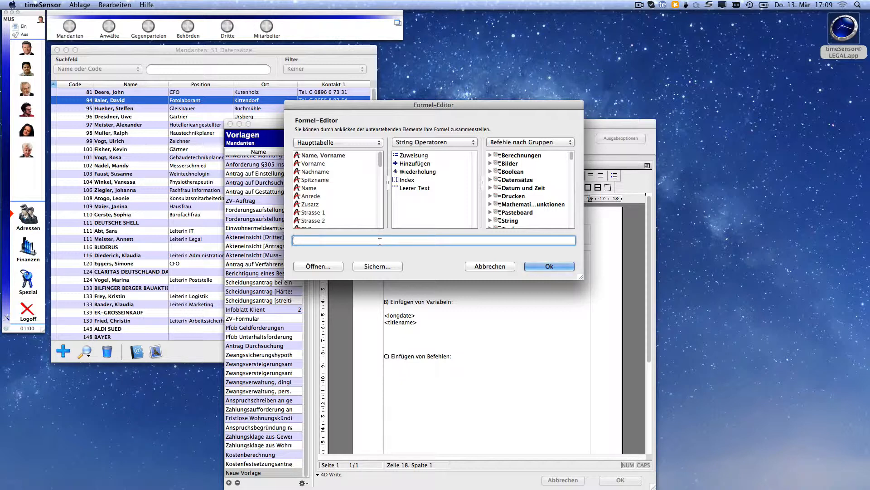
type("ADR_INSERT(\"ma")
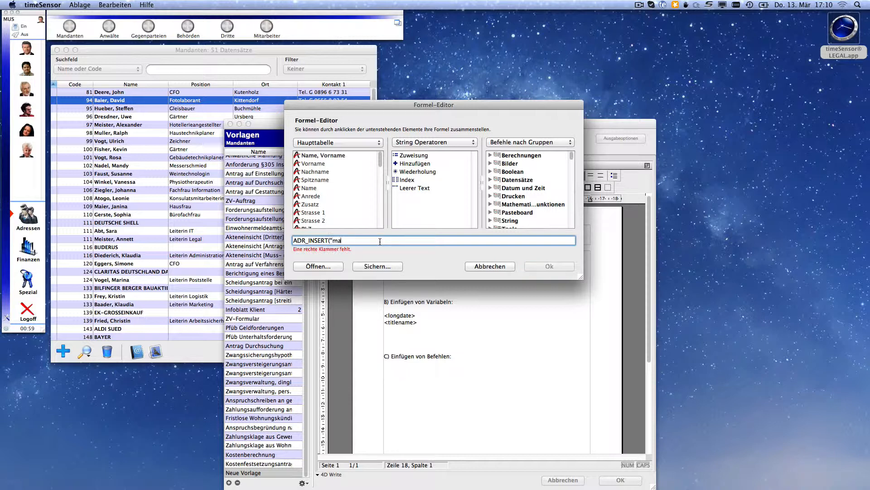
type("nager\")")
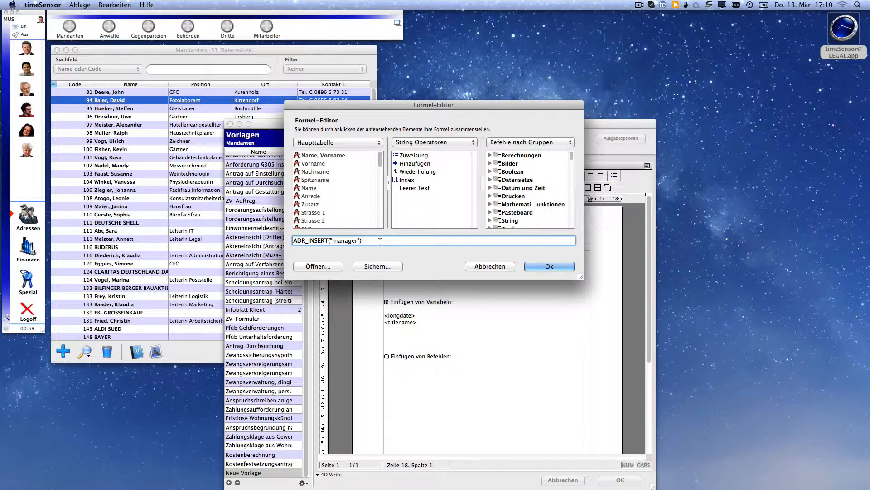
left_click(545, 268)
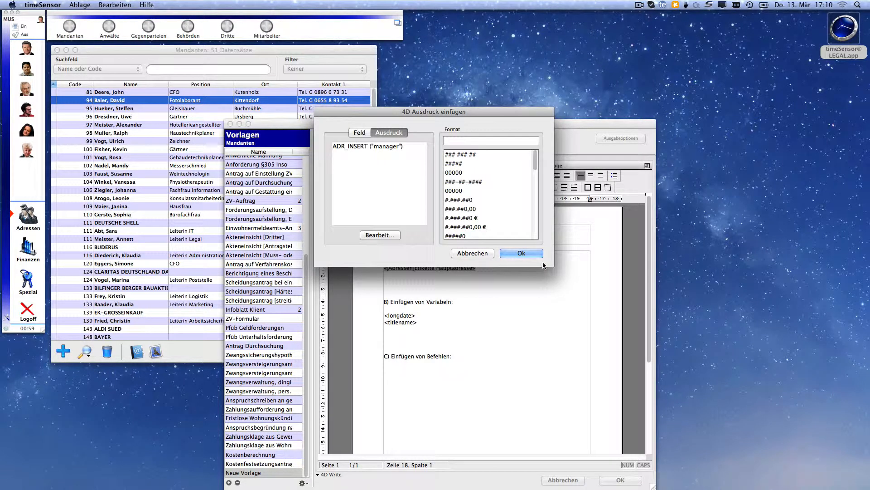
left_click(534, 253)
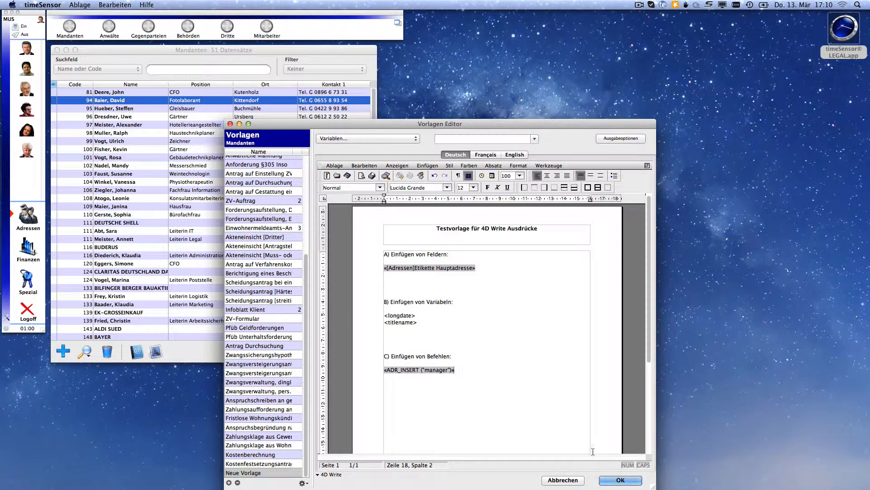
Step: Rename the new template in the template list as "Testvorlage für 4D Ausdrücke"
double_click(266, 472)
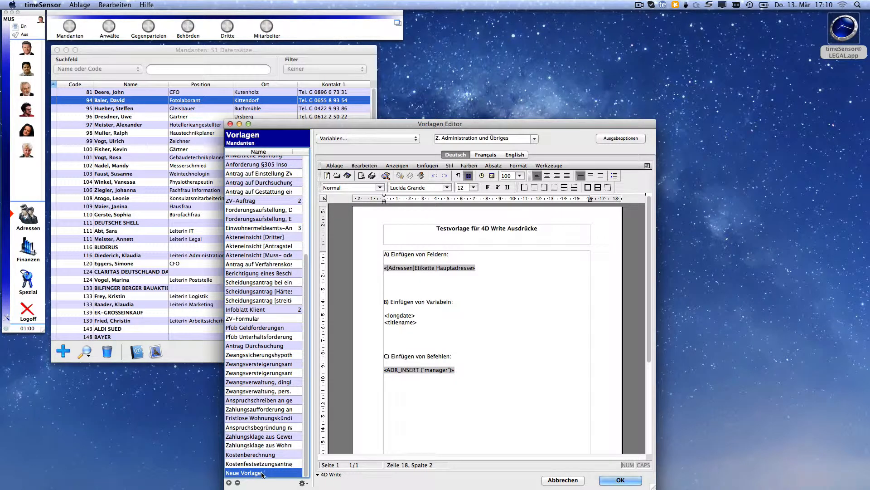
type("Test")
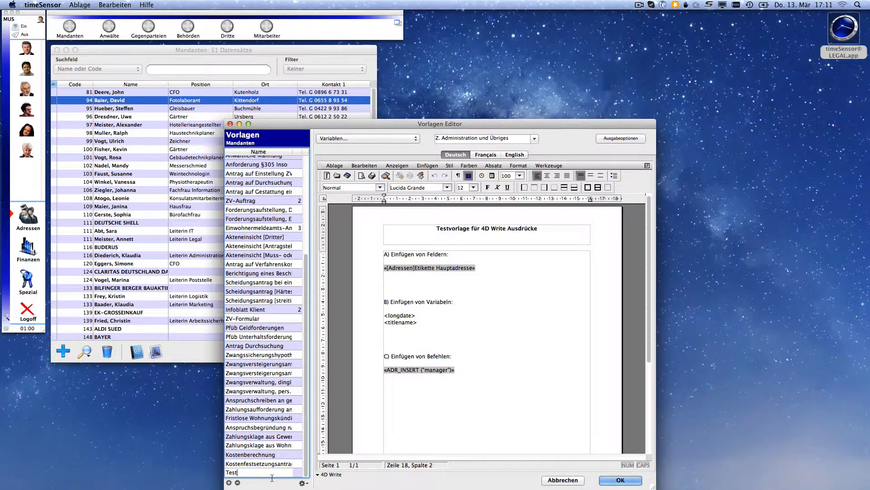
type("vorlage für 4D")
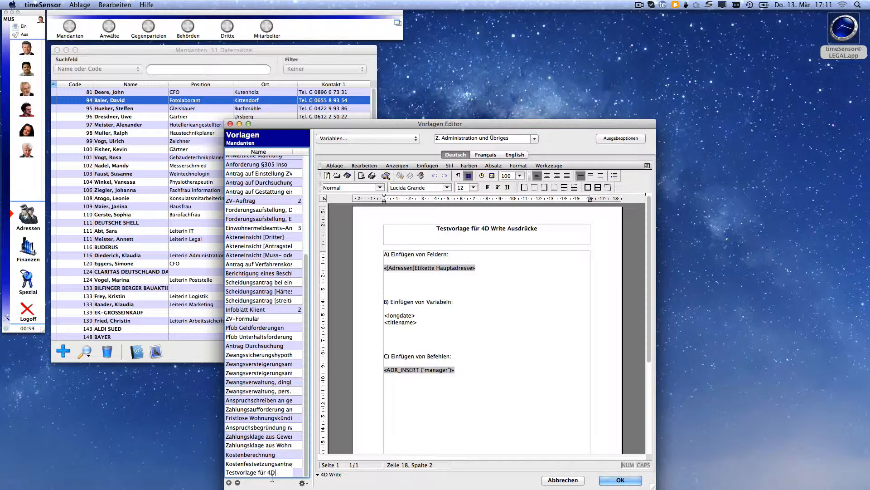
type(" Ausdrücke")
key("Return")
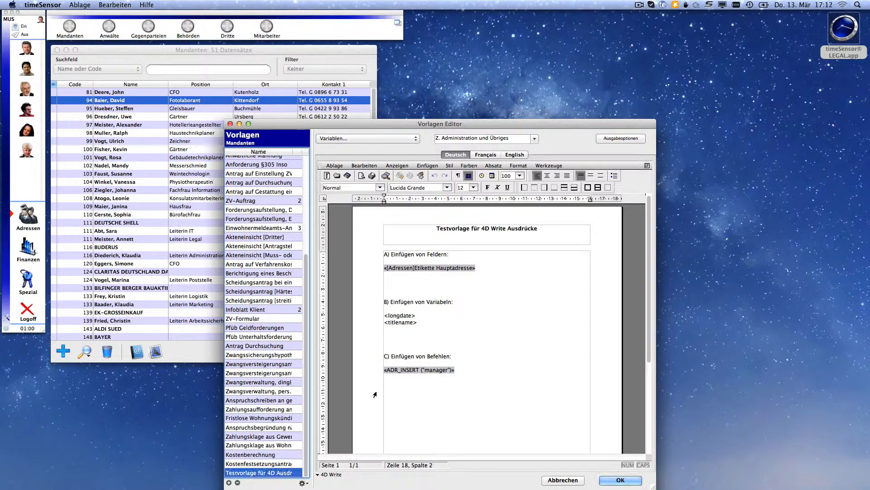
Step: Check the advanced output options of the test template and save the template
left_click(608, 138)
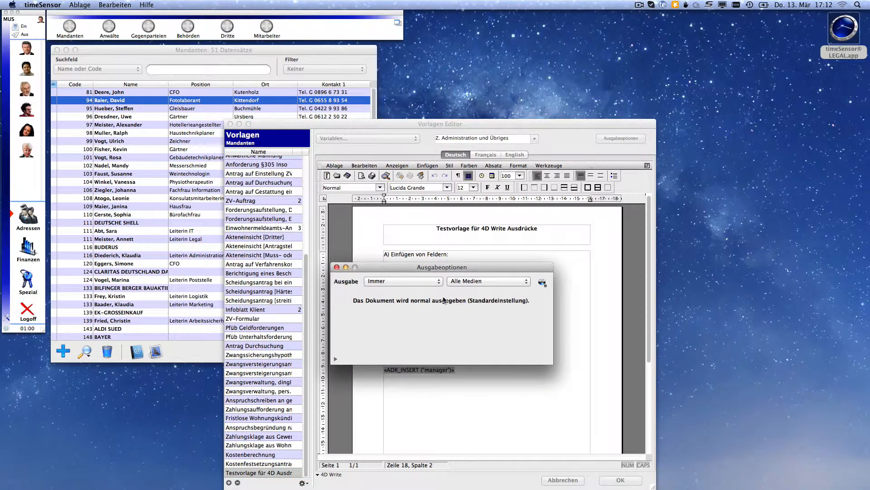
left_click(336, 359)
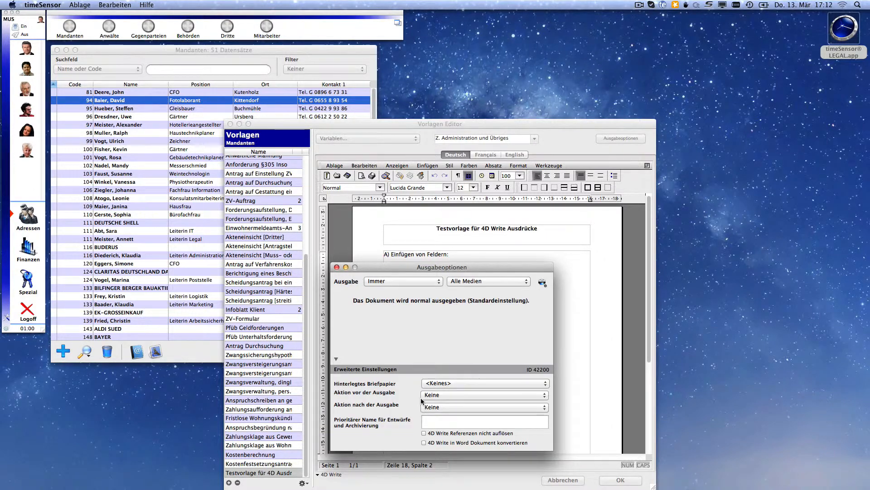
left_click(336, 267)
left_click(618, 479)
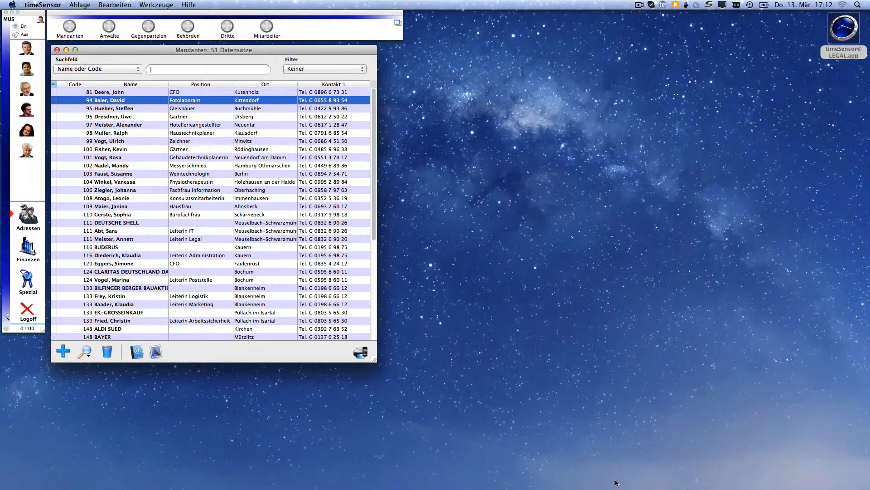
Step: Create a draft from "Testvorlage für 4D Ausdrücke" for the selected client and toggle the display between references and resolved values
left_click(364, 353)
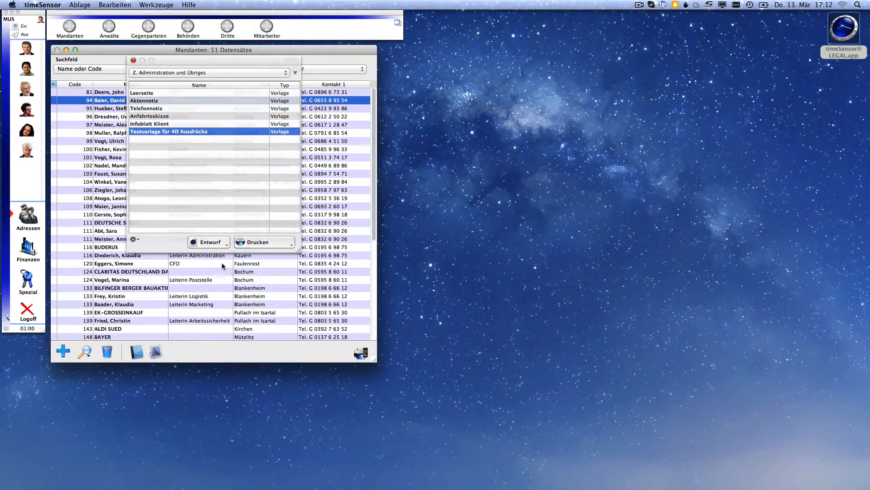
left_click(207, 242)
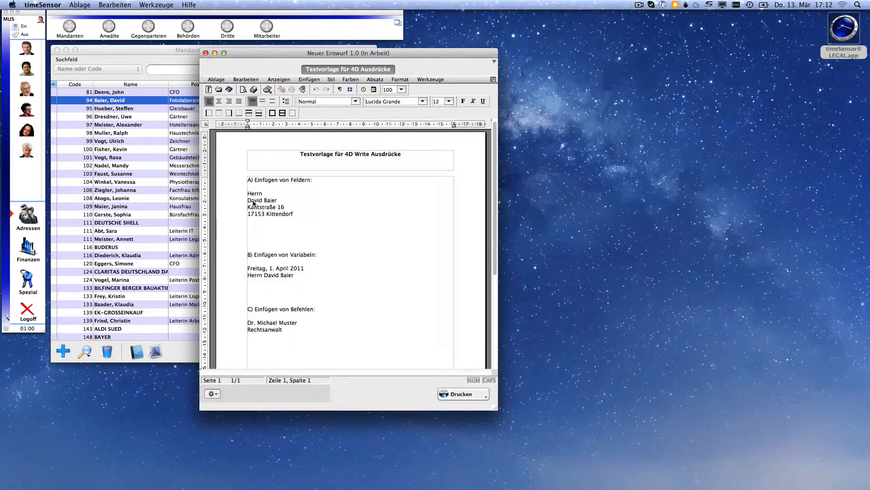
left_click(350, 89)
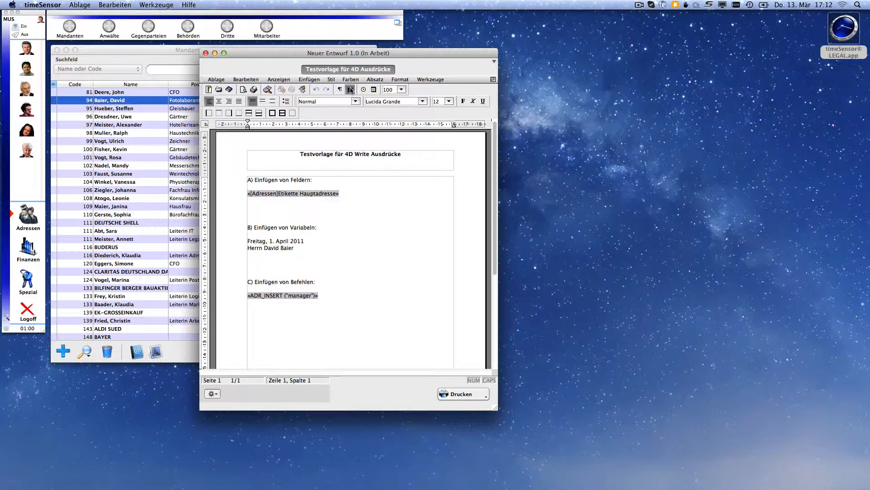
left_click(350, 90)
left_click(350, 90)
Step: Convert the draft's references into plain text and check the conversion by toggling the reference display
left_click(431, 79)
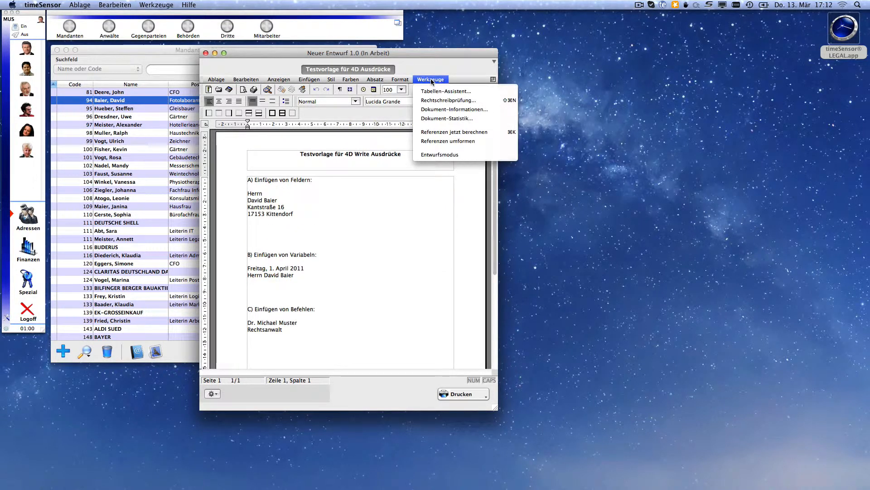
left_click(440, 141)
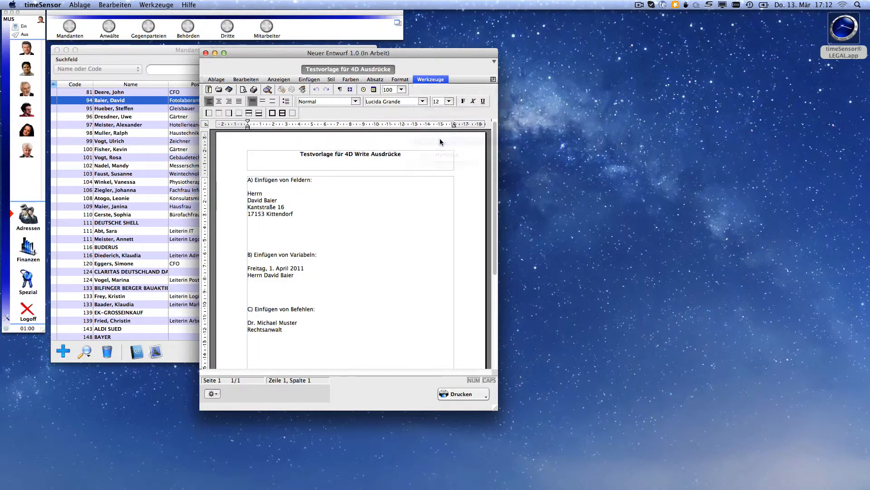
left_click(350, 90)
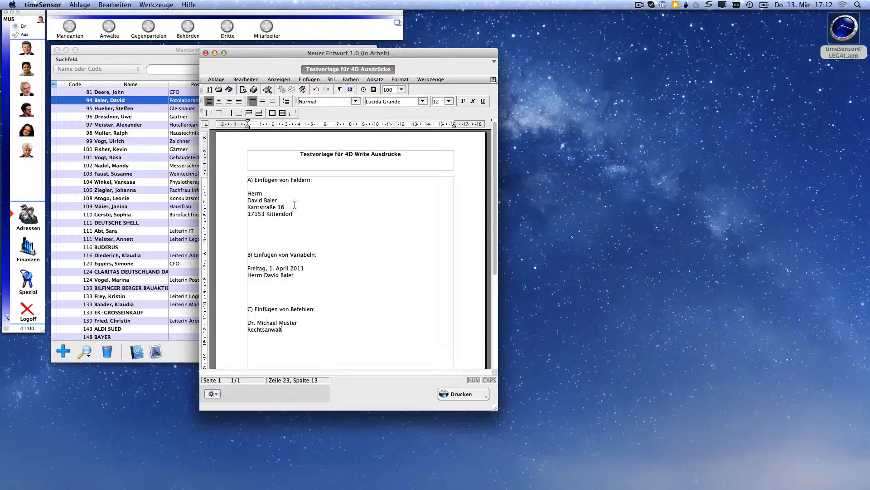
Step: Select the street and city lines of the address under heading A and close the draft
left_click_drag(285, 214, 233, 210)
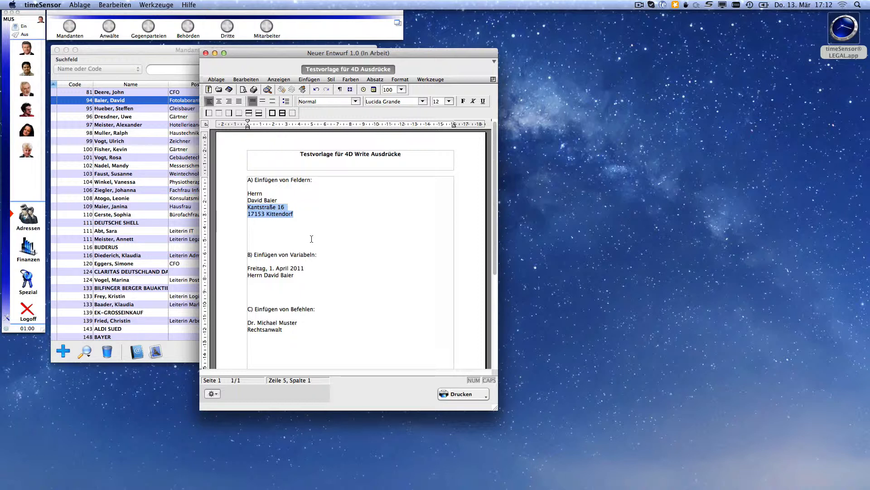
left_click(205, 53)
left_click(293, 259)
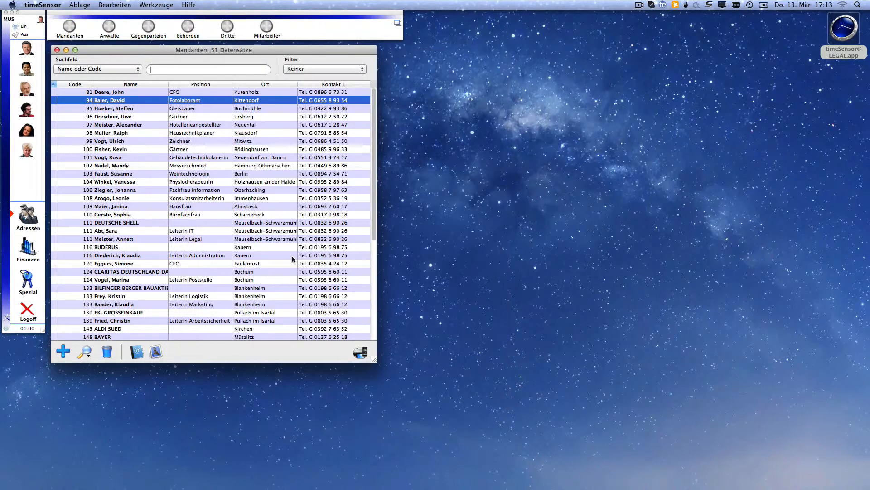